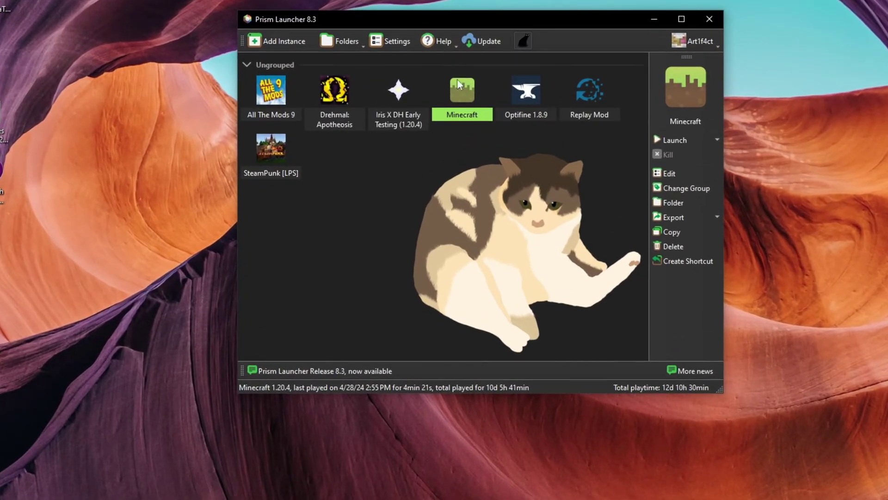
Check which Java versions the launcher auto-detects in its global Java settings, leaving the settings as they are.
click(398, 37)
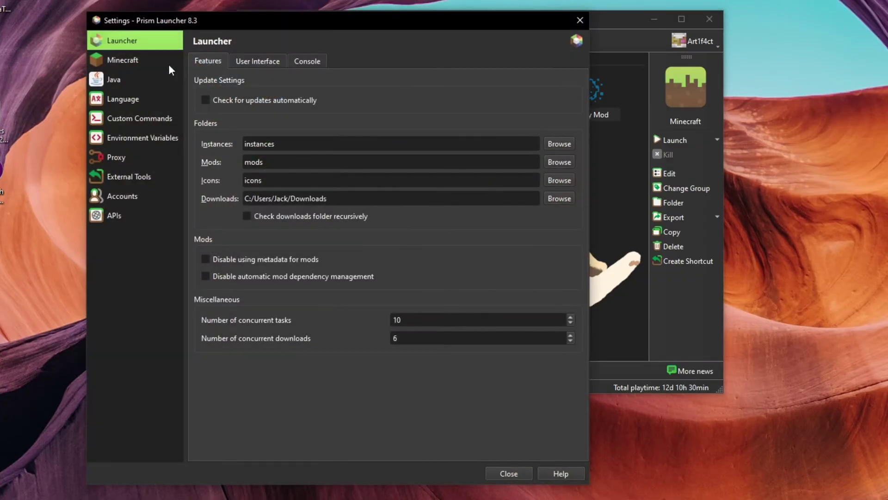
click(118, 74)
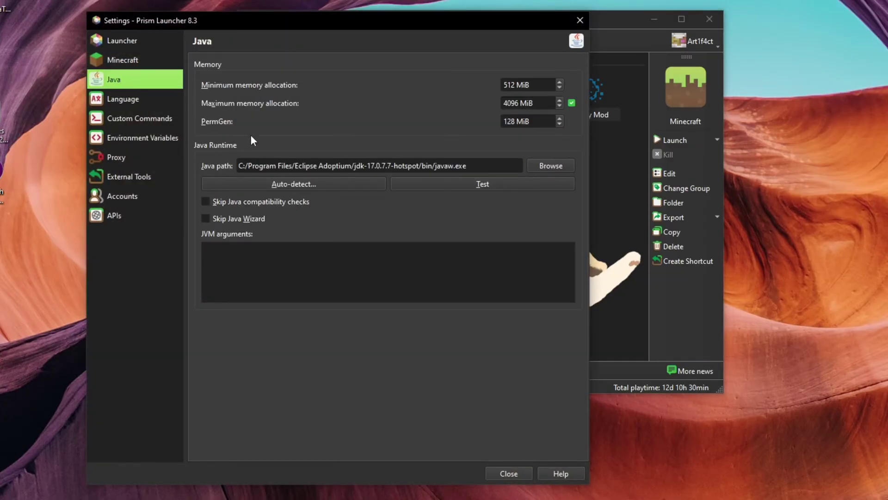
click(330, 184)
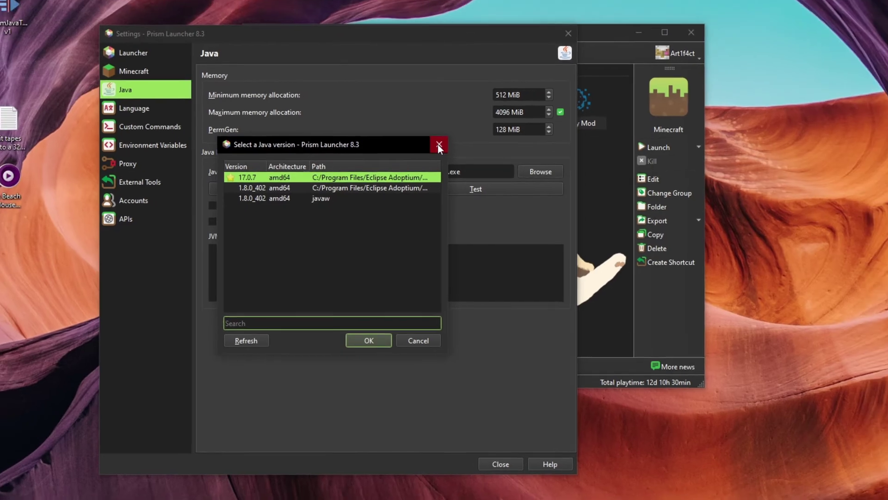
click(444, 137)
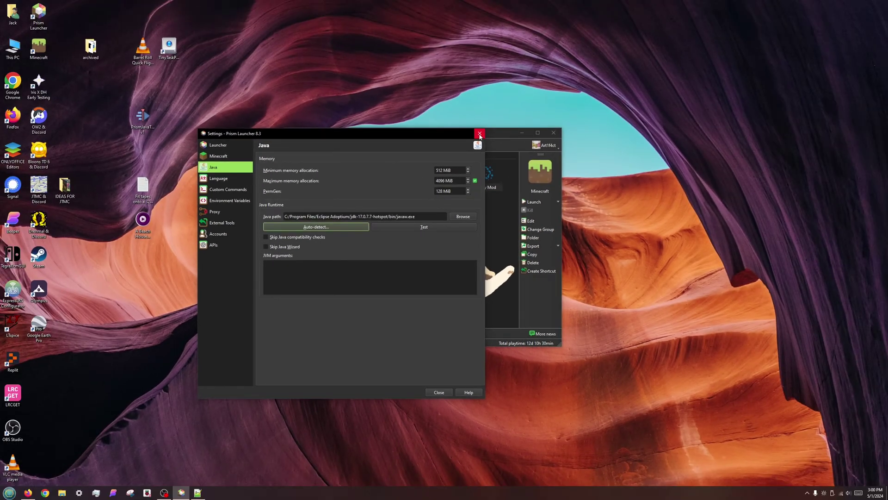
click(519, 89)
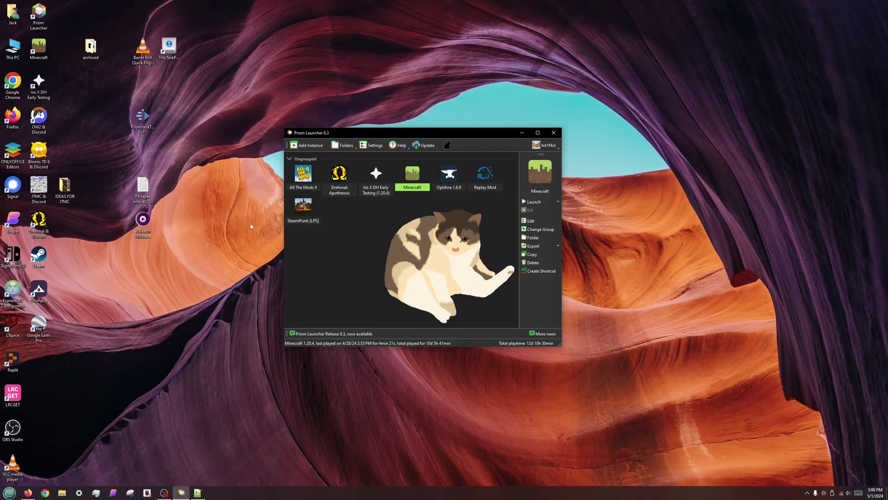
Switch to Firefox and open Adoptium's listing of Temurin releases for other platforms and versions.
click(28, 492)
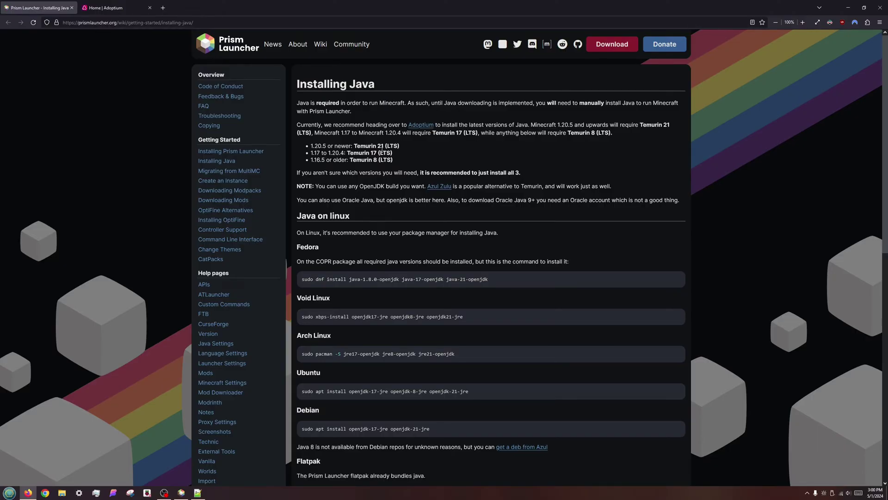
click(111, 8)
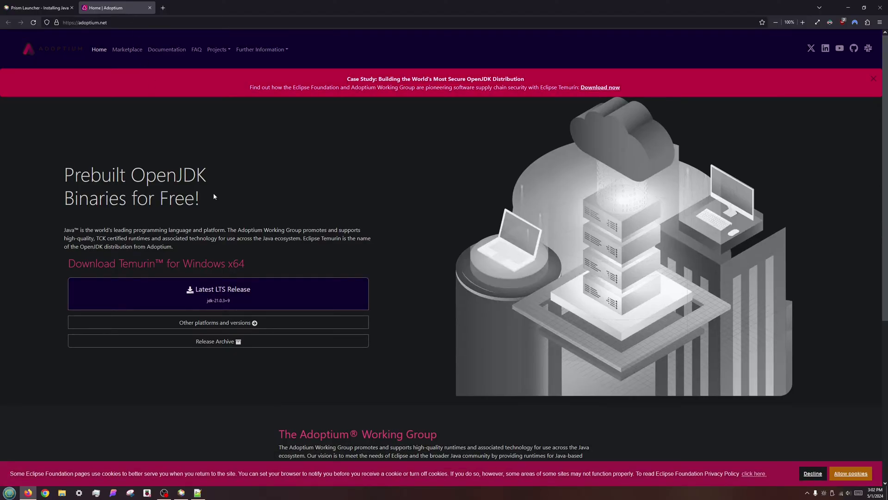
click(266, 323)
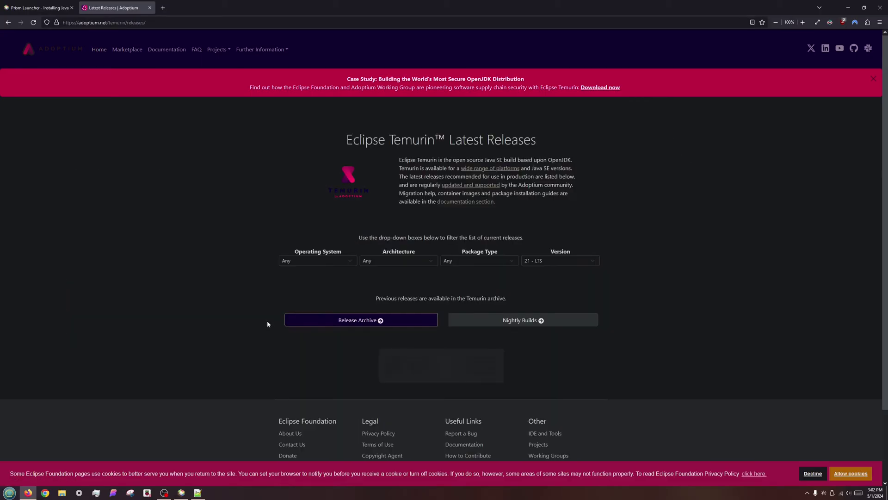
Filter the Temurin releases to Windows, x64 architecture, JRE package type and version 21 - LTS.
click(303, 263)
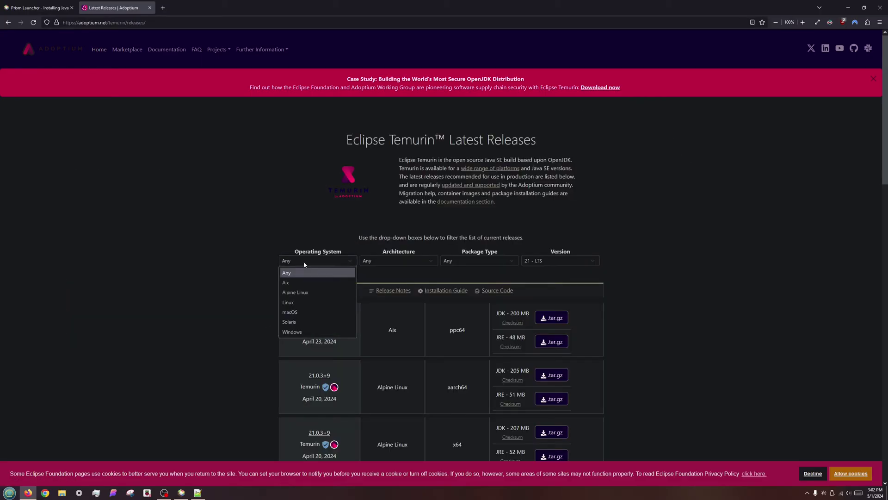
click(300, 333)
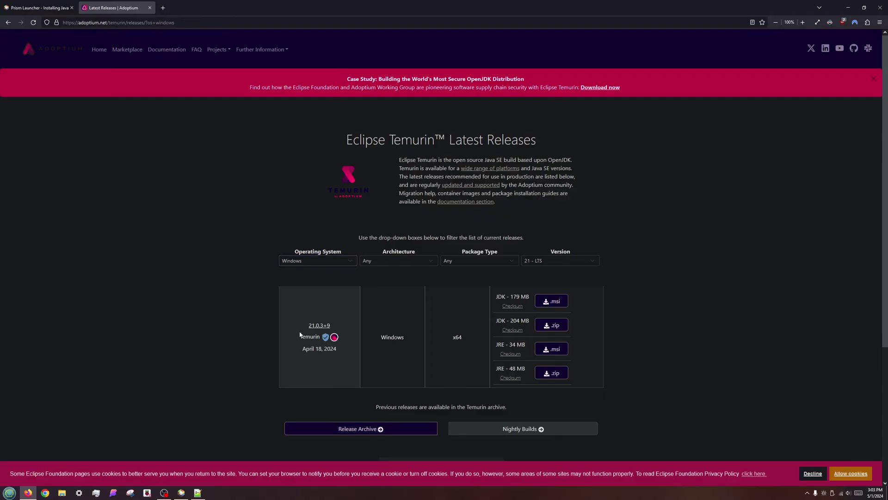
click(393, 263)
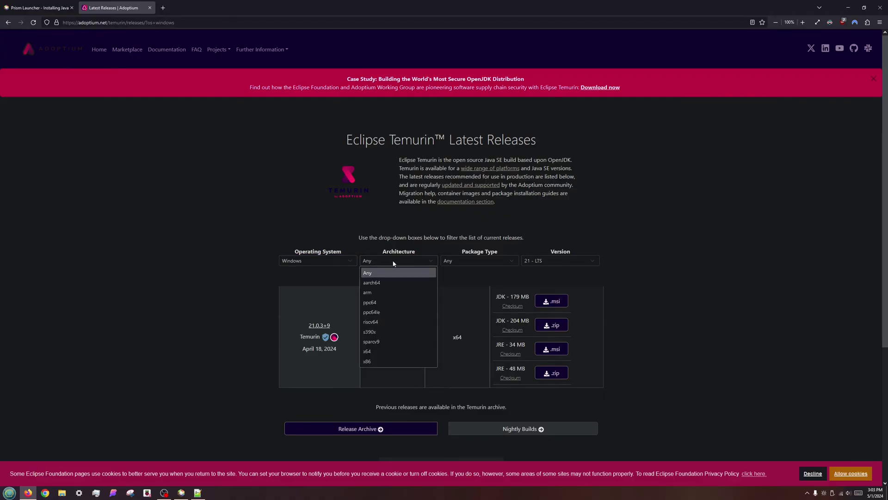
click(387, 351)
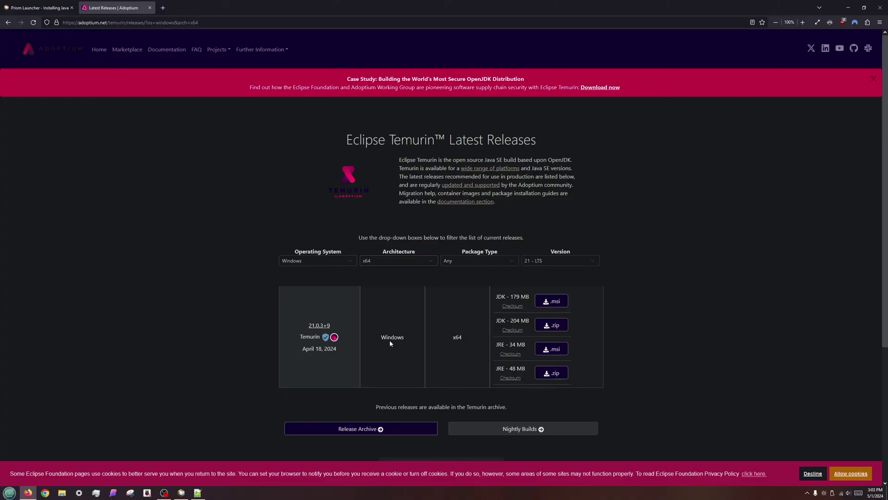
click(459, 261)
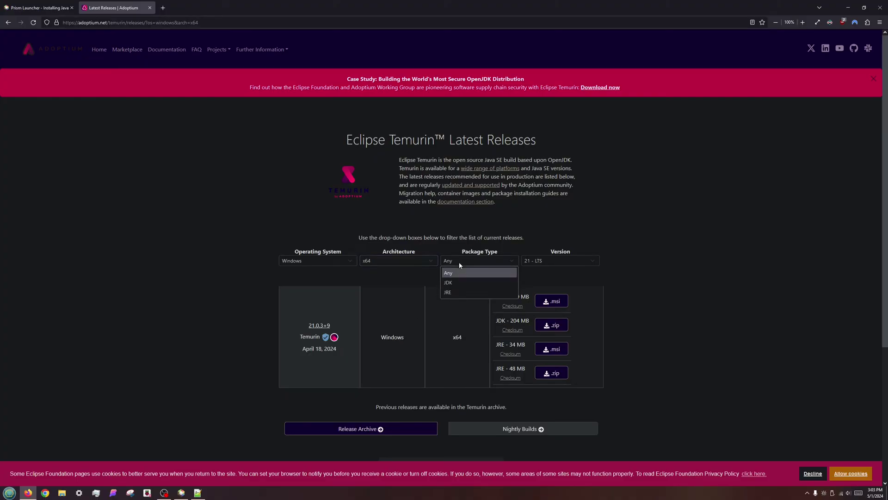
click(459, 294)
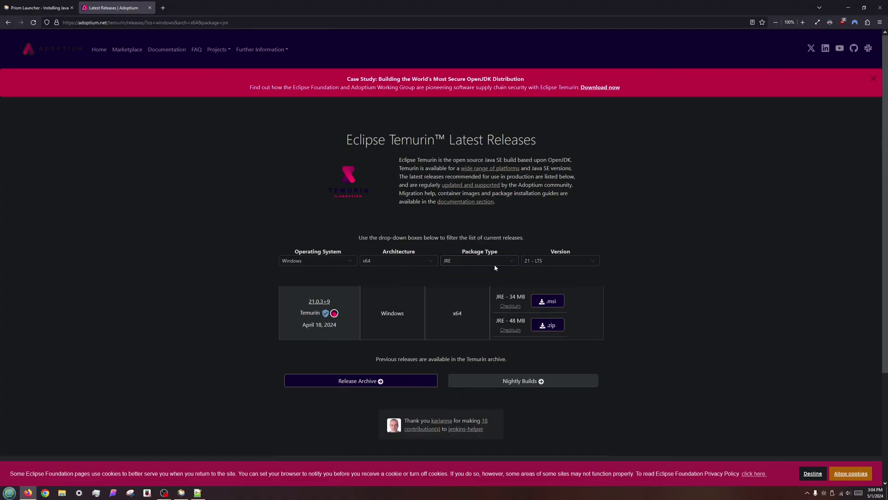
click(546, 261)
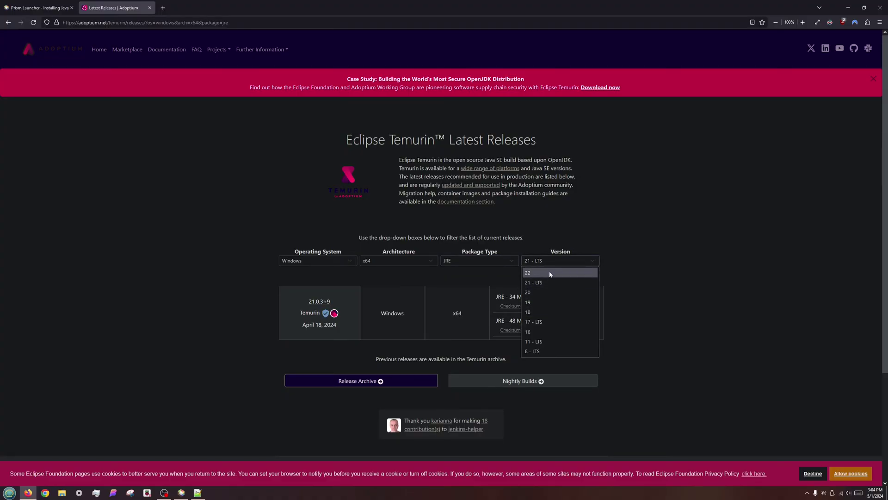
click(548, 283)
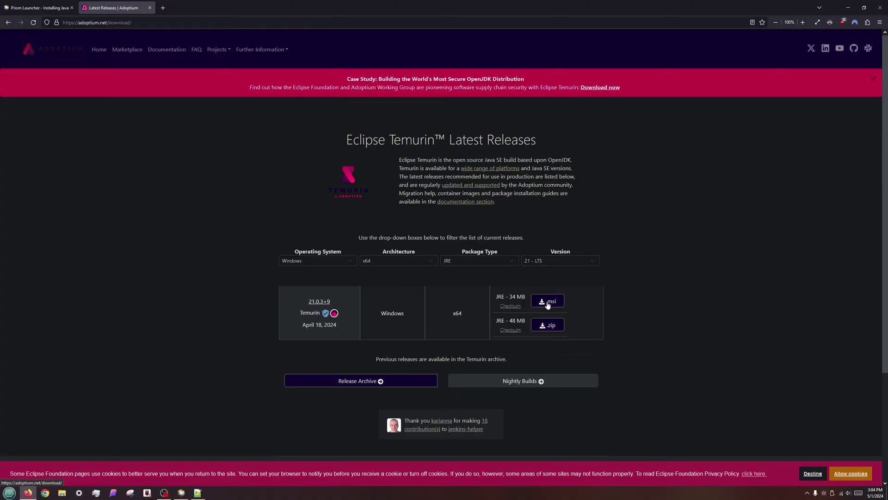
Download the Temurin 21 JRE as an .msi installer and launch the downloaded file.
click(548, 301)
click(772, 51)
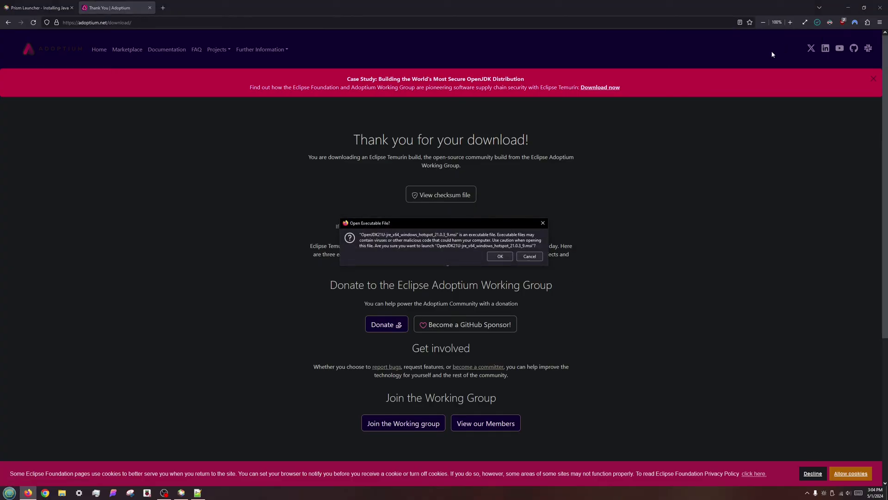
click(500, 257)
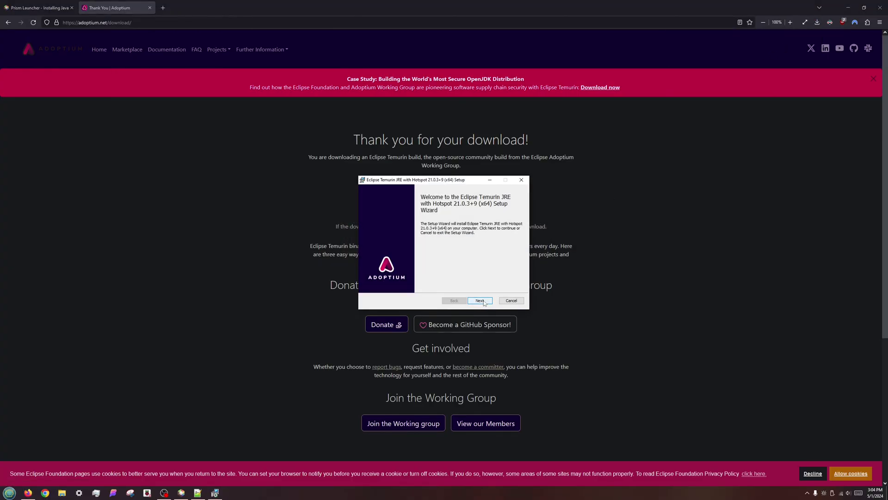
Install Eclipse Temurin JRE 21.0.3+9 with the setup wizard's default options and finish the wizard.
click(480, 300)
click(480, 300)
click(479, 300)
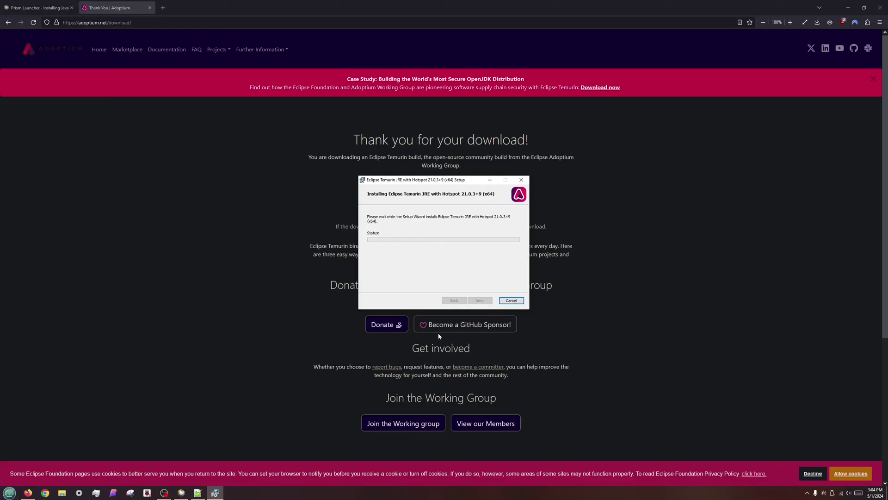
click(481, 301)
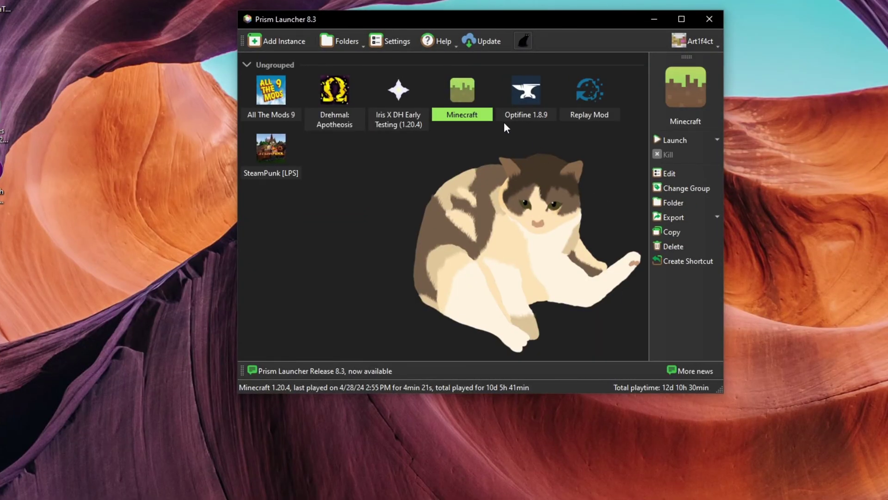
In Prism Launcher's global Java settings, refresh the detected Java versions and select 21.0.3.
click(398, 41)
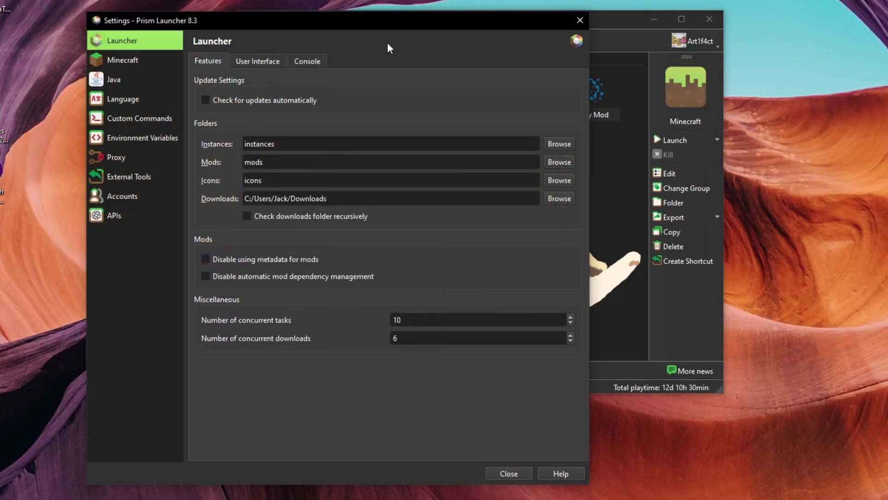
click(146, 82)
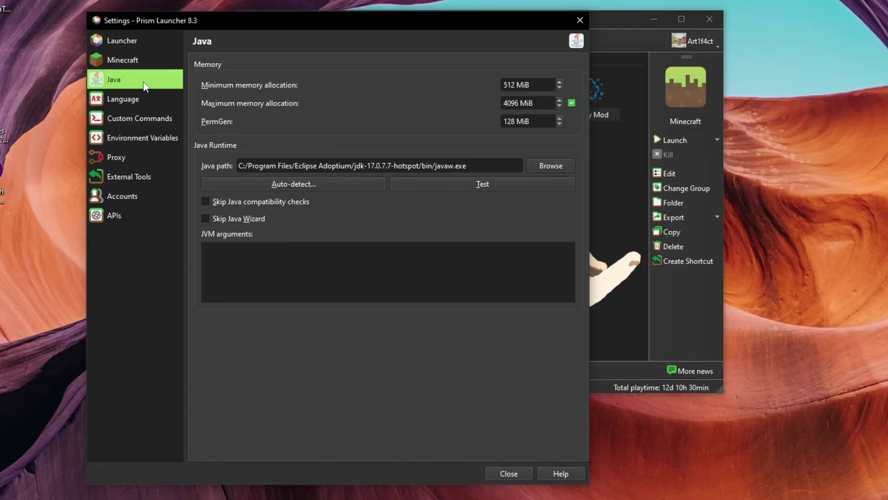
click(341, 183)
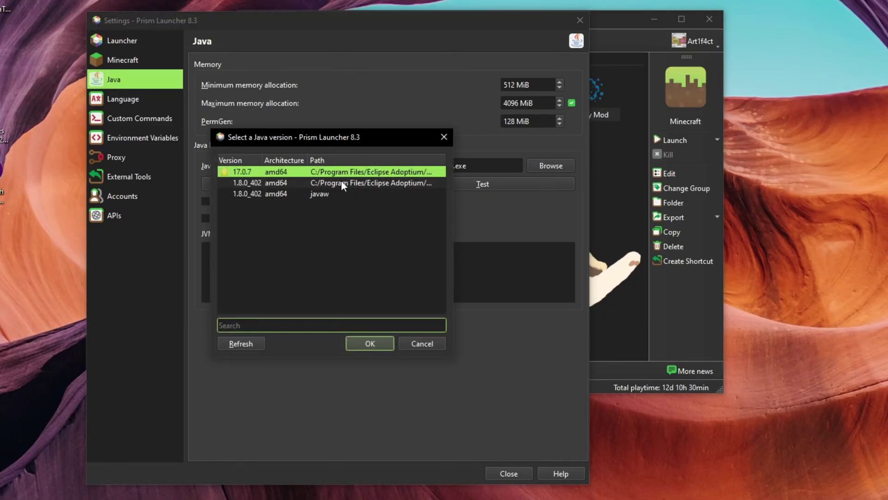
click(254, 343)
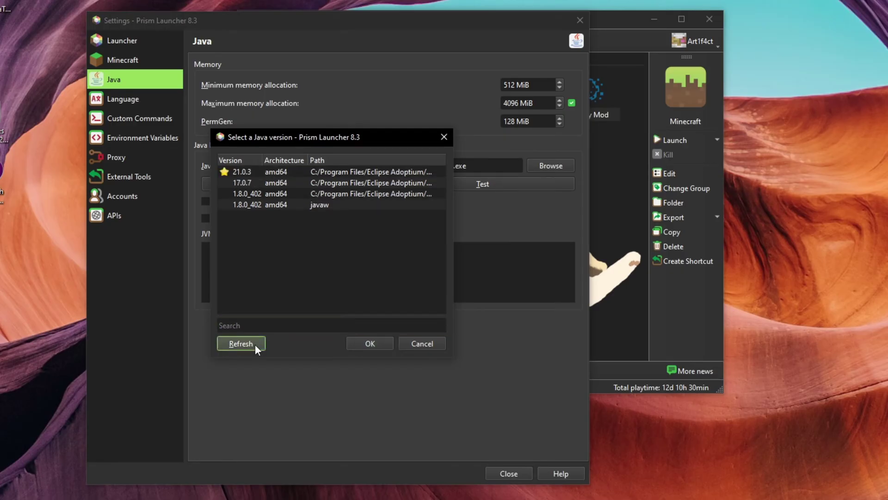
click(296, 176)
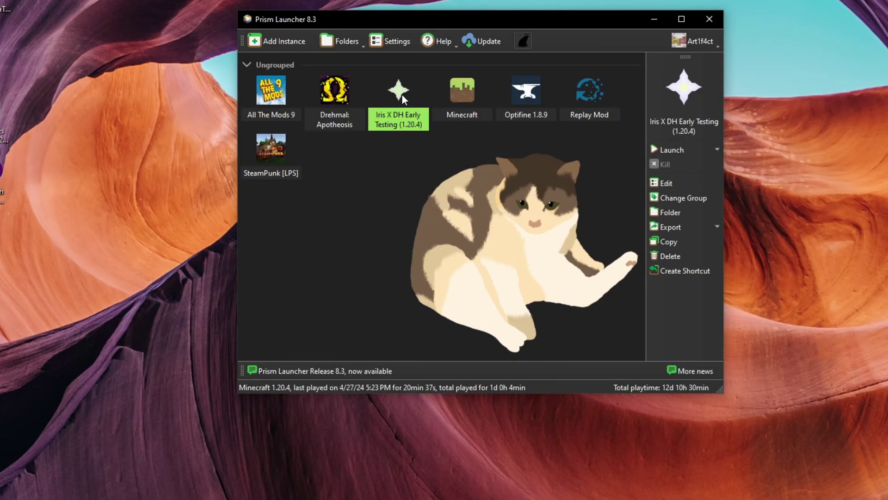
Launch the Iris X DH Early Testing (1.20.4) instance and examine the Java messages at the end of its log.
click(699, 148)
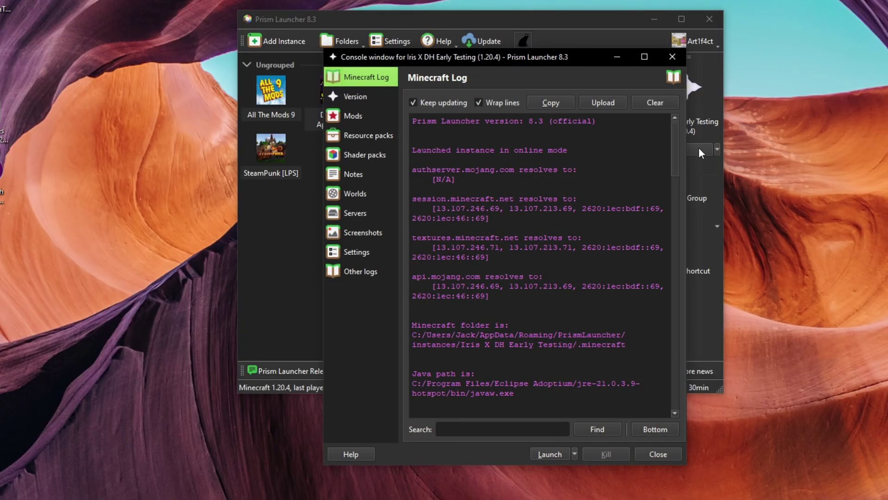
drag(675, 149, 665, 407)
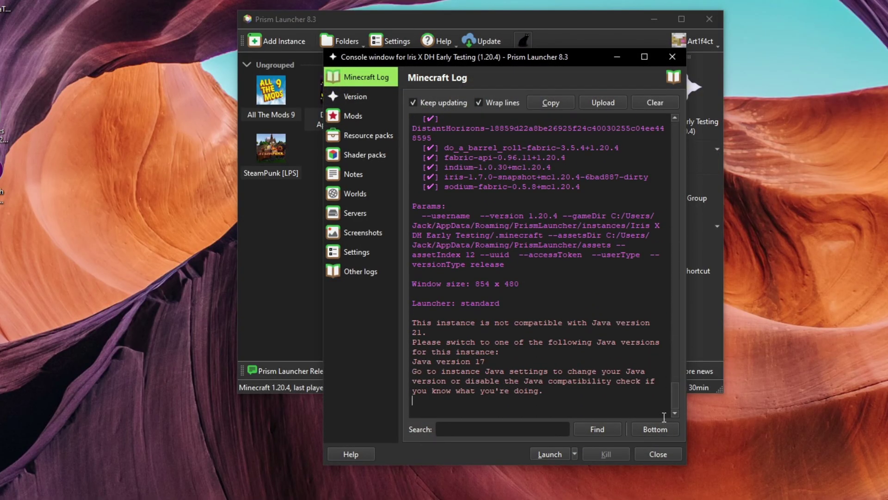
drag(413, 324, 589, 363)
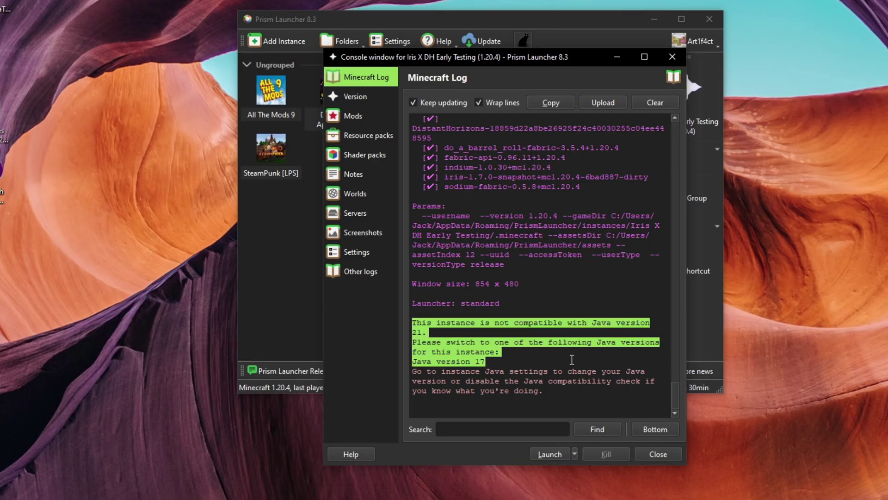
click(658, 453)
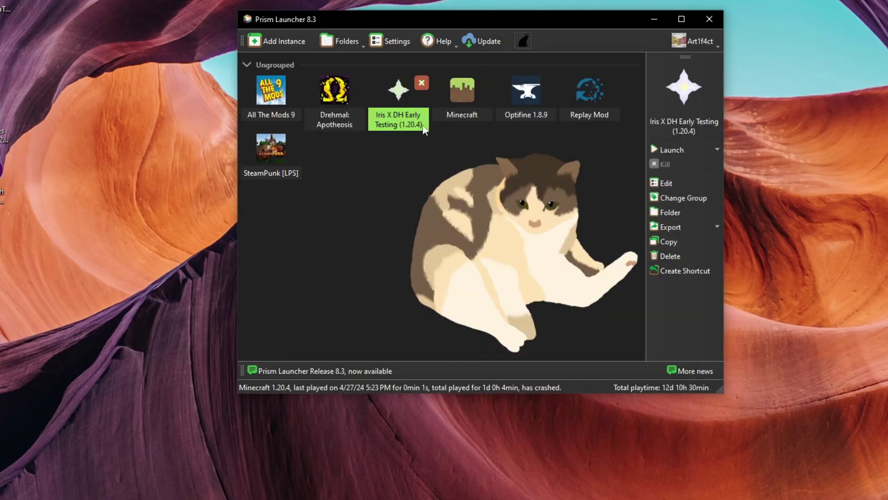
Override the Java installation for the Iris X DH Early Testing (1.20.4) instance with the auto-detected version 17.0.7.
click(689, 182)
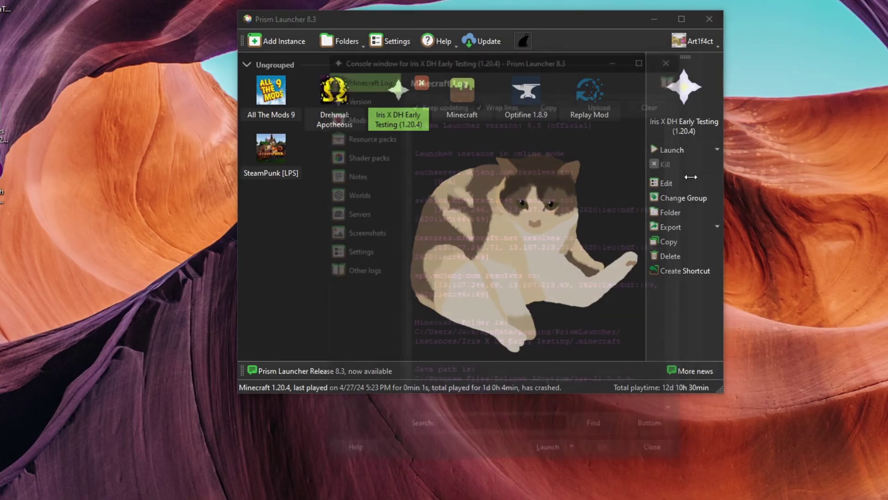
click(374, 251)
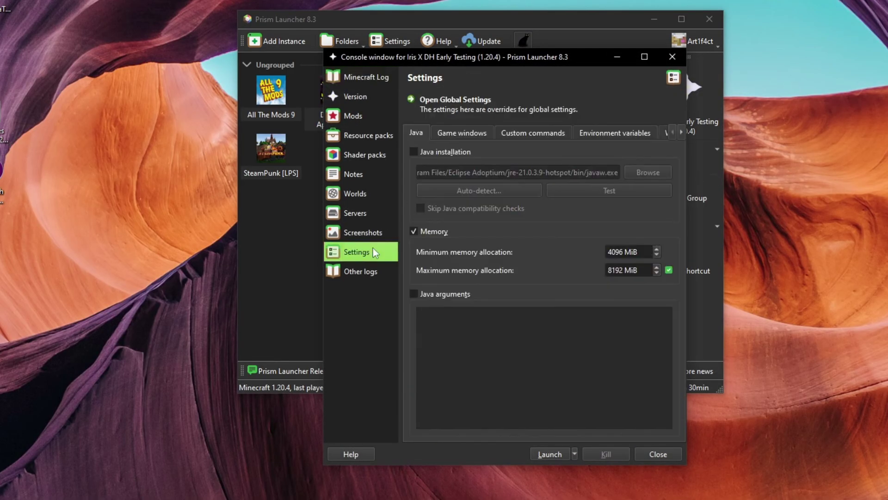
click(415, 151)
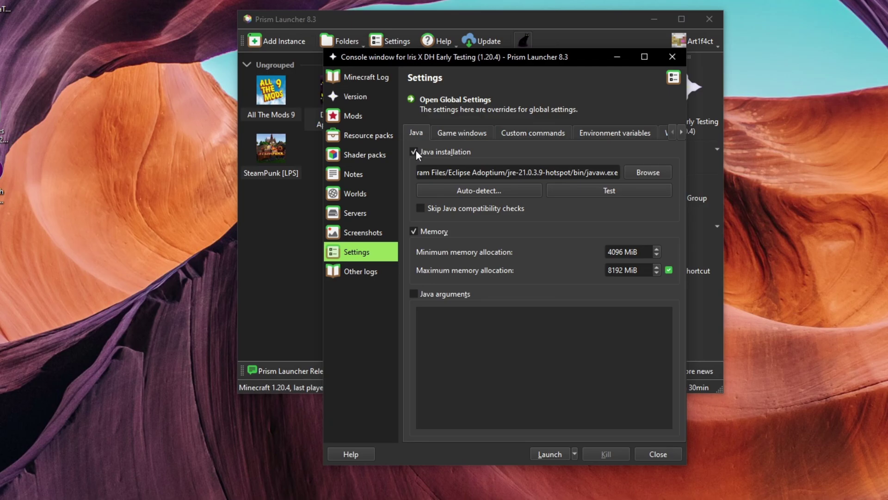
click(497, 191)
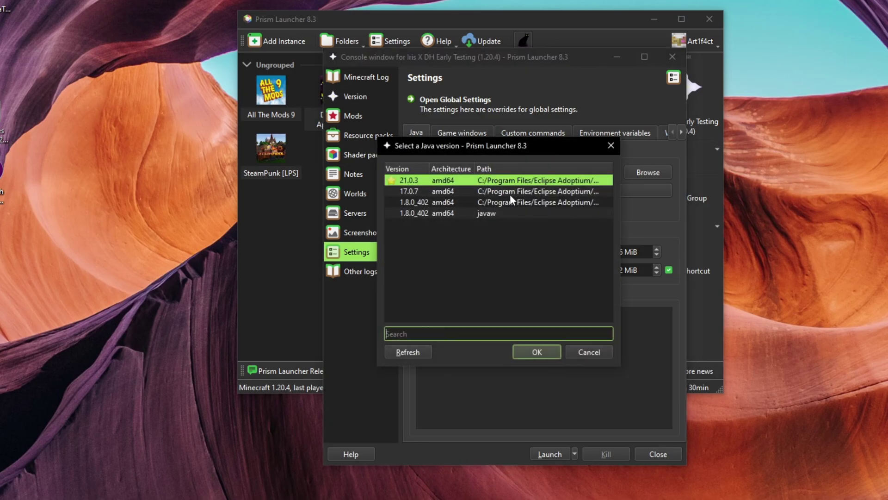
click(431, 190)
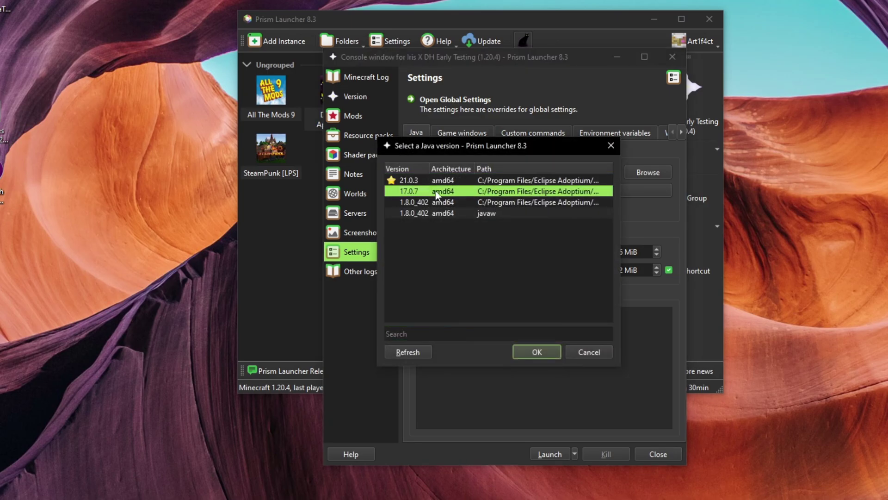
click(538, 352)
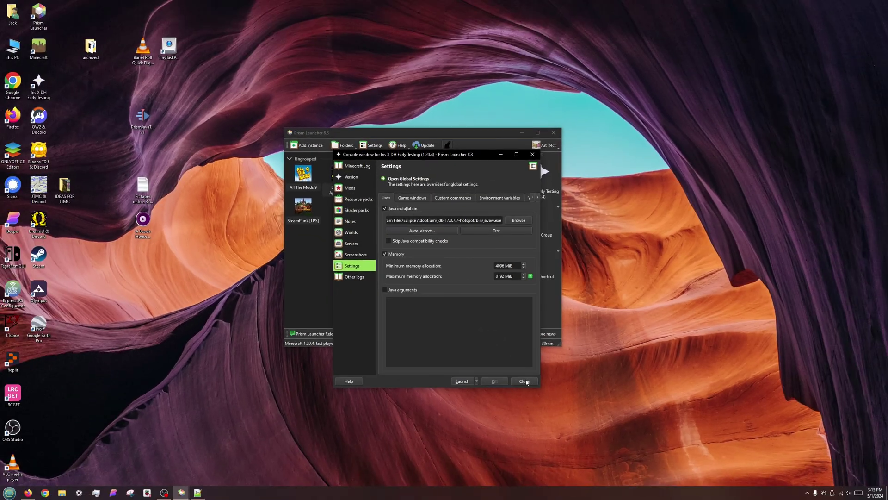
click(547, 393)
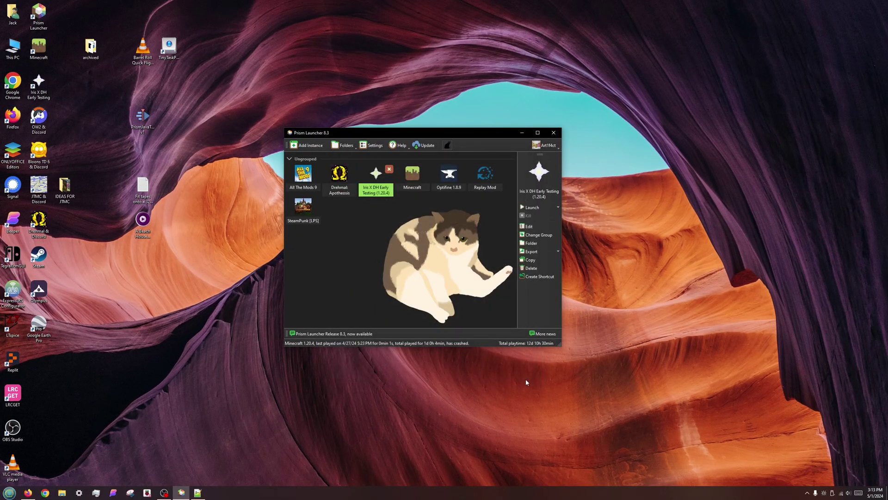